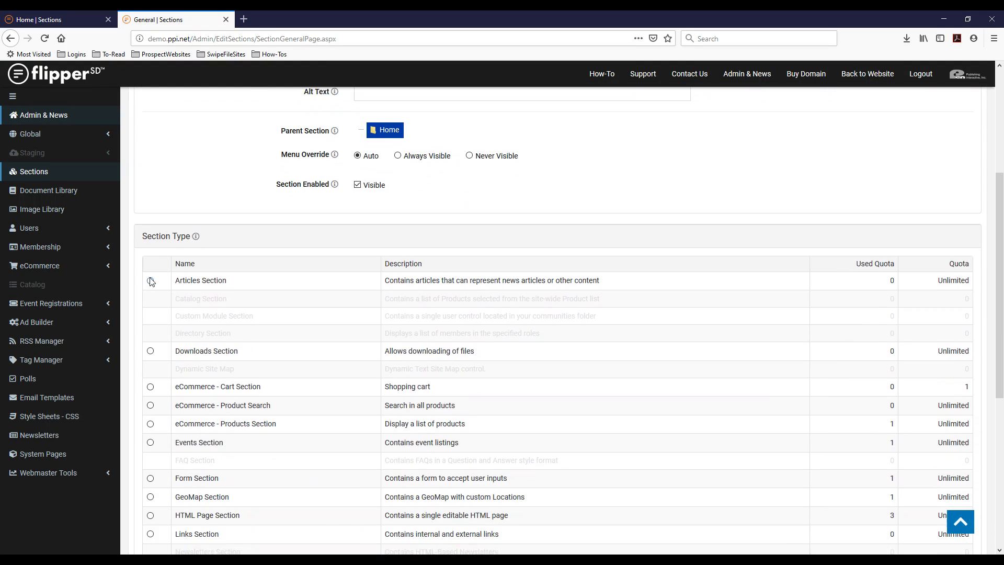
Set the Blog section's type to Articles Section and create the section.
click(151, 281)
scroll(359, 348, down, 3)
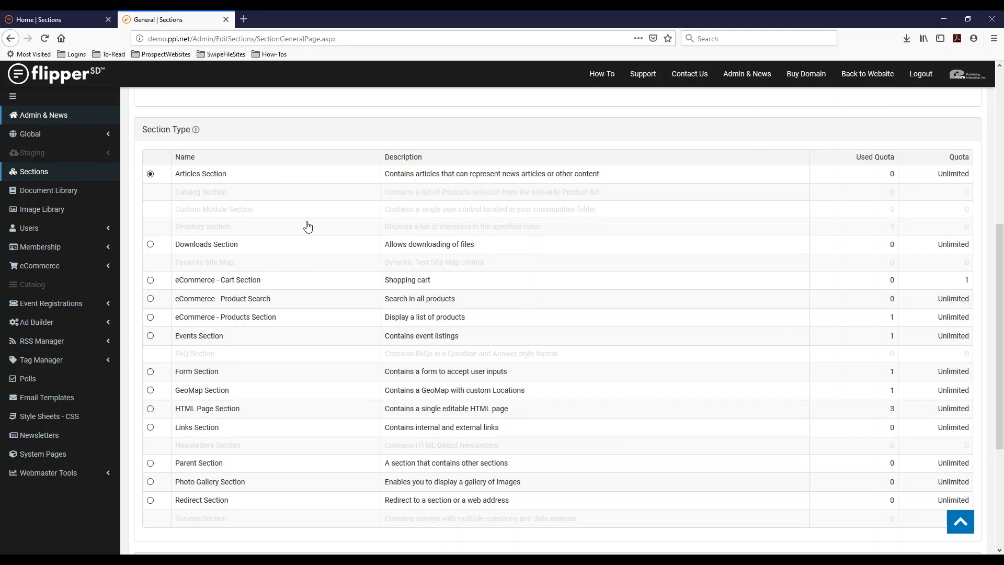
scroll(479, 297, down, 2)
scroll(480, 301, down, 2)
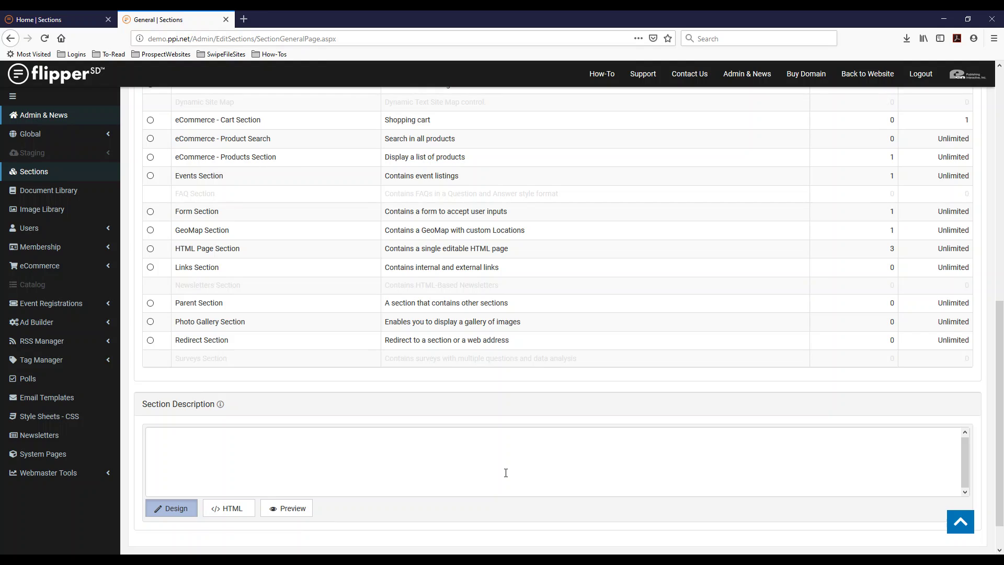
scroll(582, 488, down, 1)
click(565, 528)
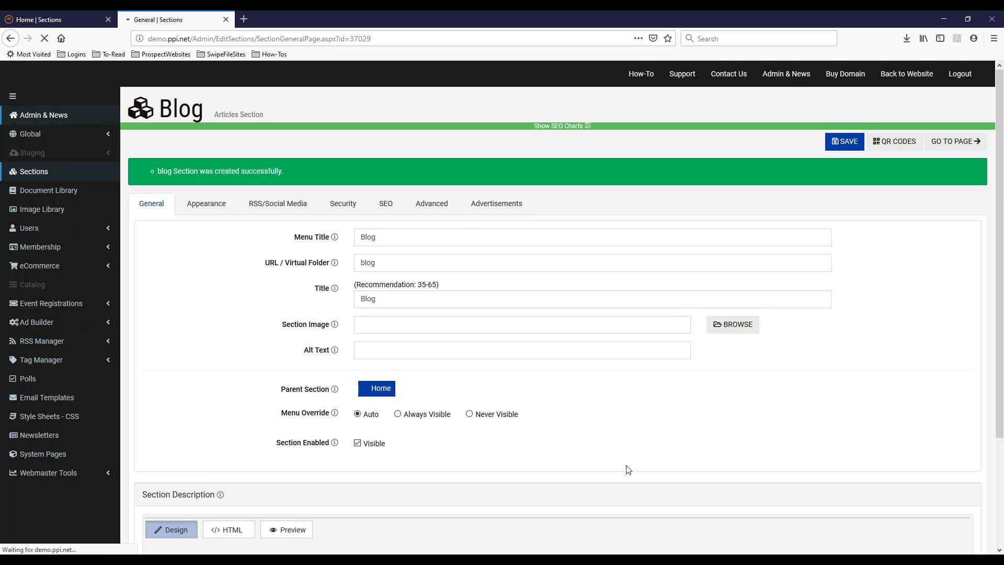
Open the new Blog page and start an article titled "The Top Three Coffees from North America".
click(956, 148)
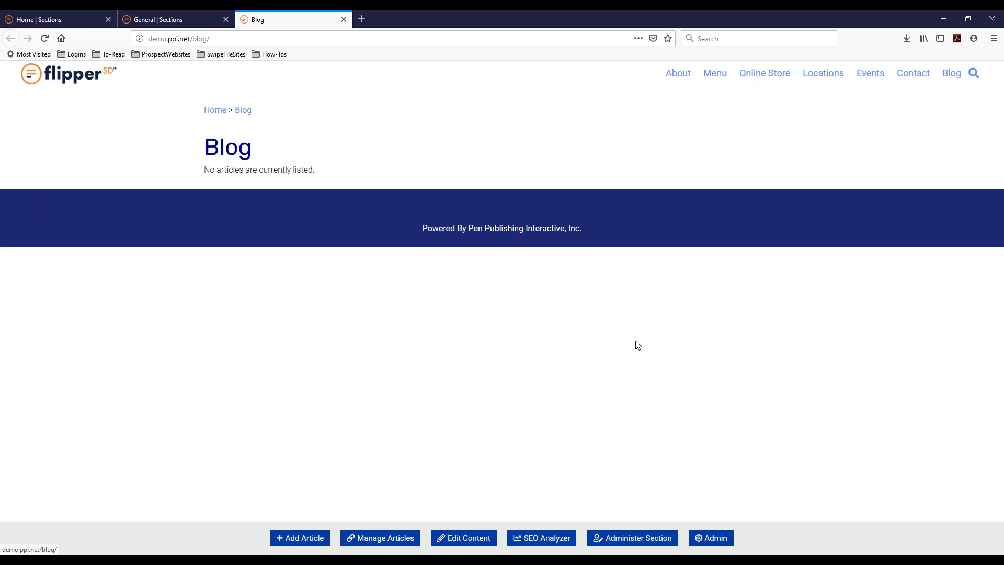
click(300, 539)
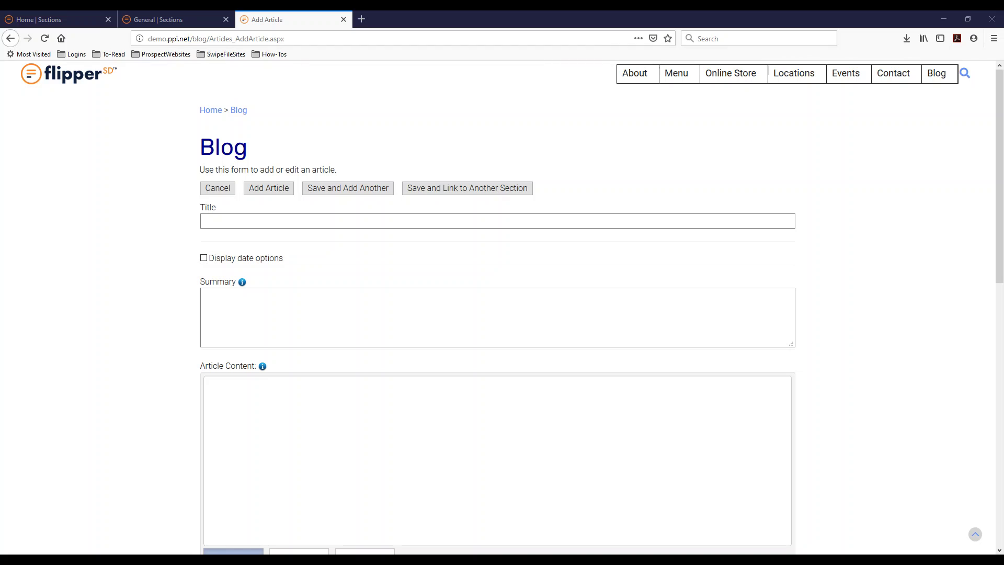
click(355, 221)
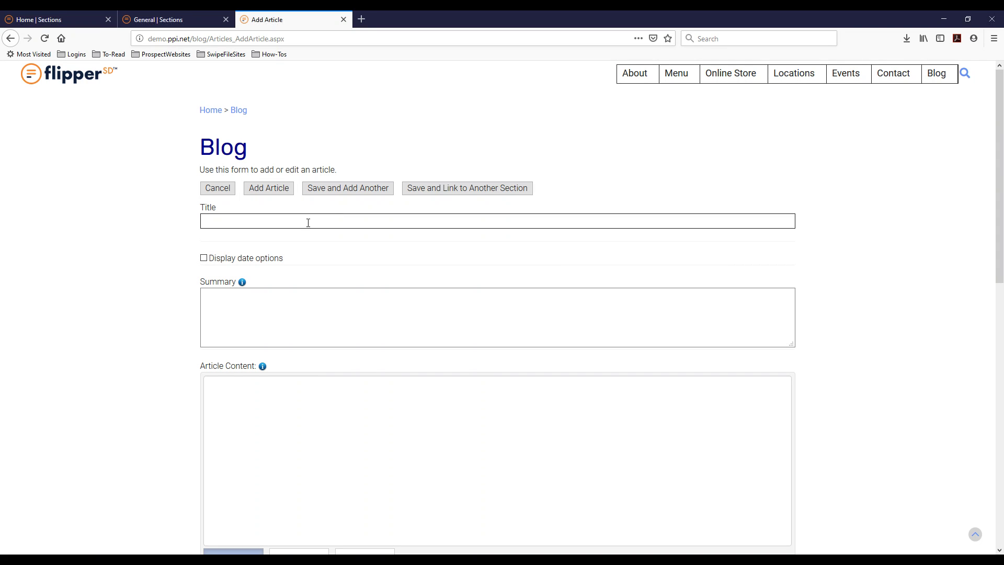
text(The Top Three Coffees from North America)
click(182, 309)
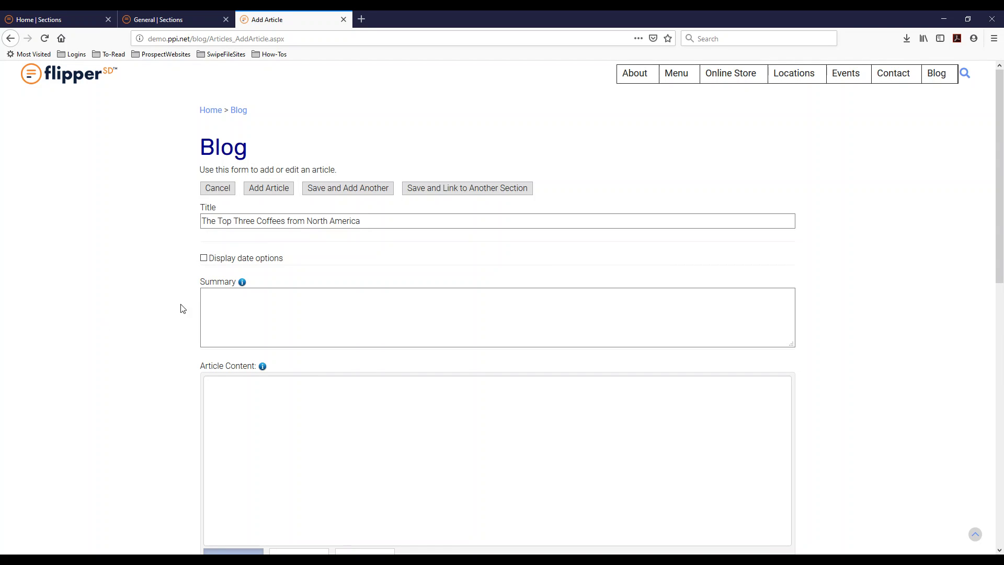
Enable the article's date options and inspect the publish date, publish time and expiry date pickers.
click(204, 259)
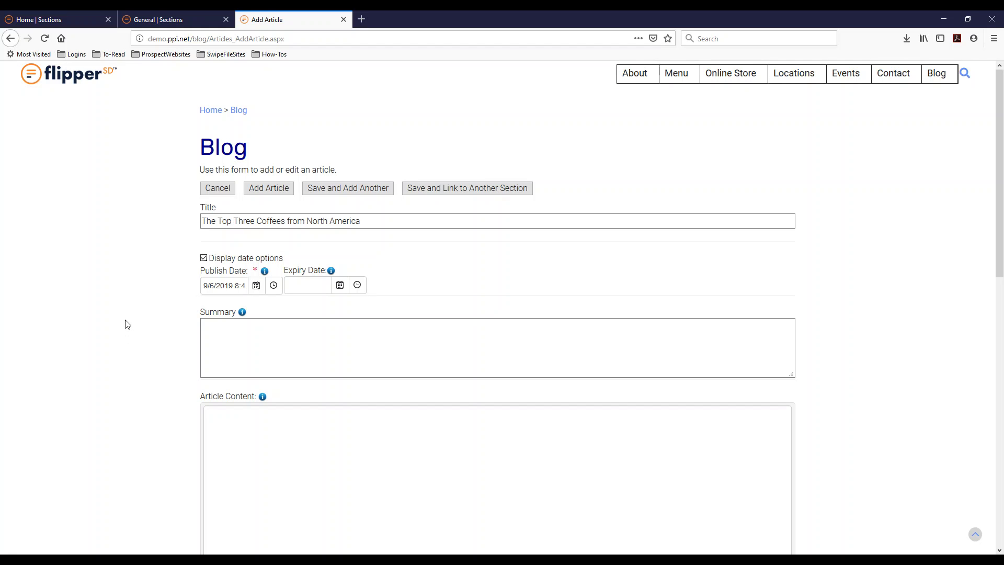
click(256, 285)
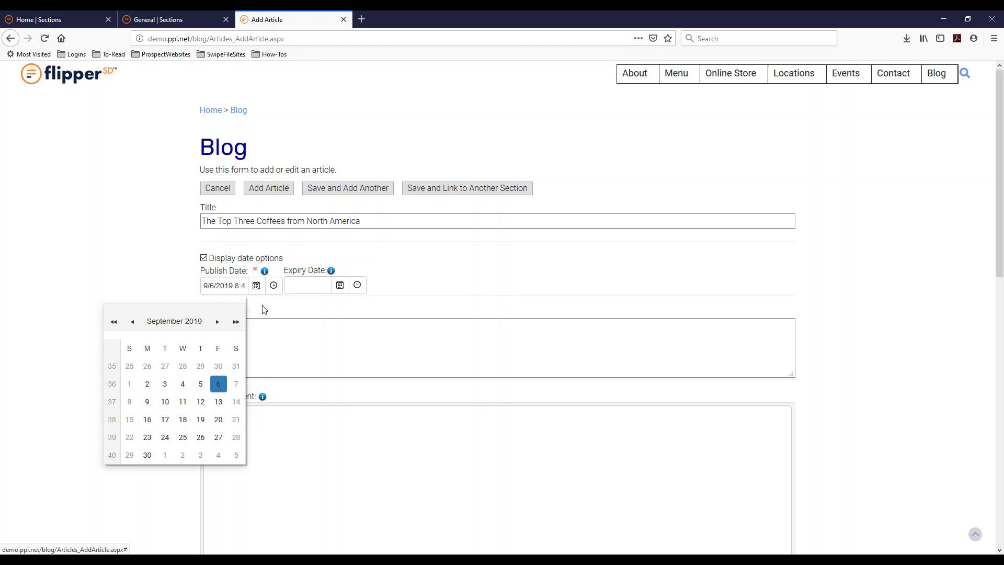
click(274, 288)
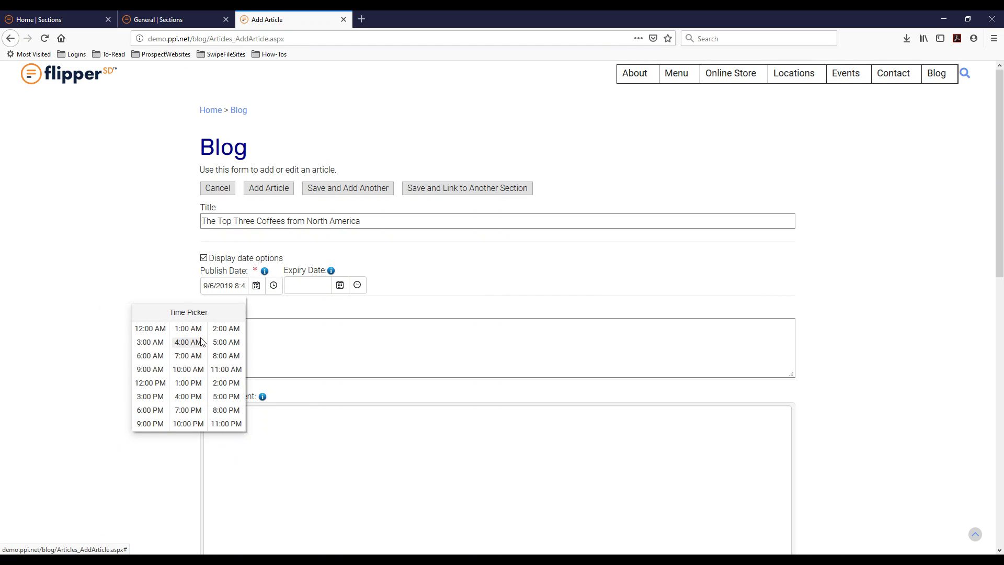
click(458, 285)
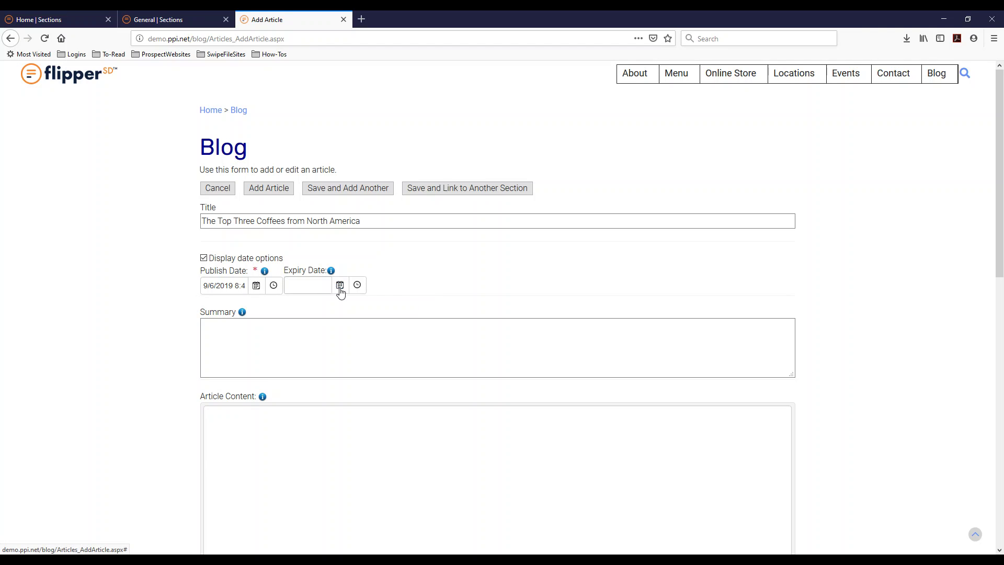
click(339, 288)
click(449, 285)
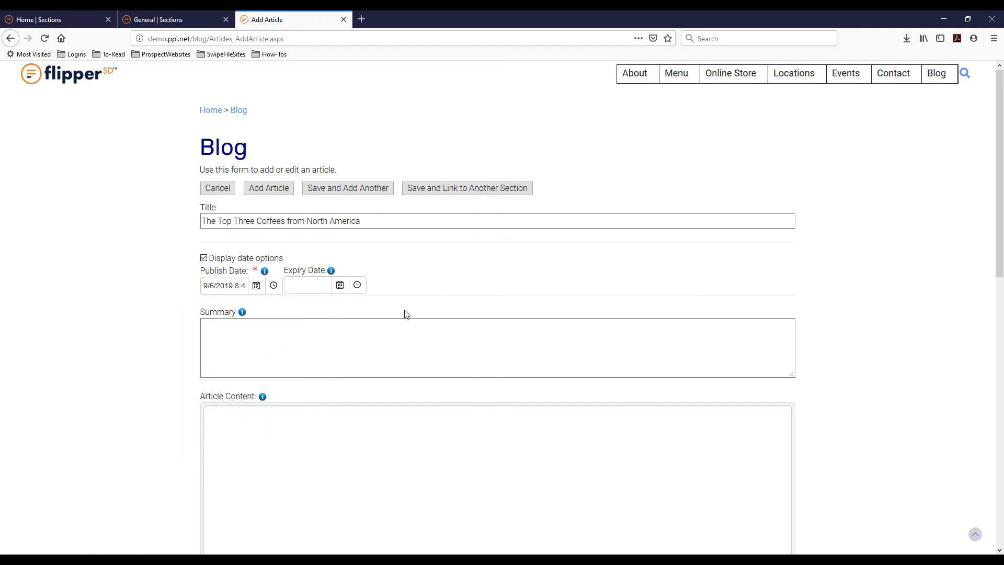
Enter the summary "Lorem ipsum dolor sit amet, consectetur adipiscing elit. Nullam orci est, faucibus eget neque in, malesuada ultrices mi." and paste the copied article content.
click(379, 340)
text(Lorem ipsum dolor sit amet, consectetur adipiscing elit. Nullam orci est, faucibus eget neque in, malesuada ultrices mi.)
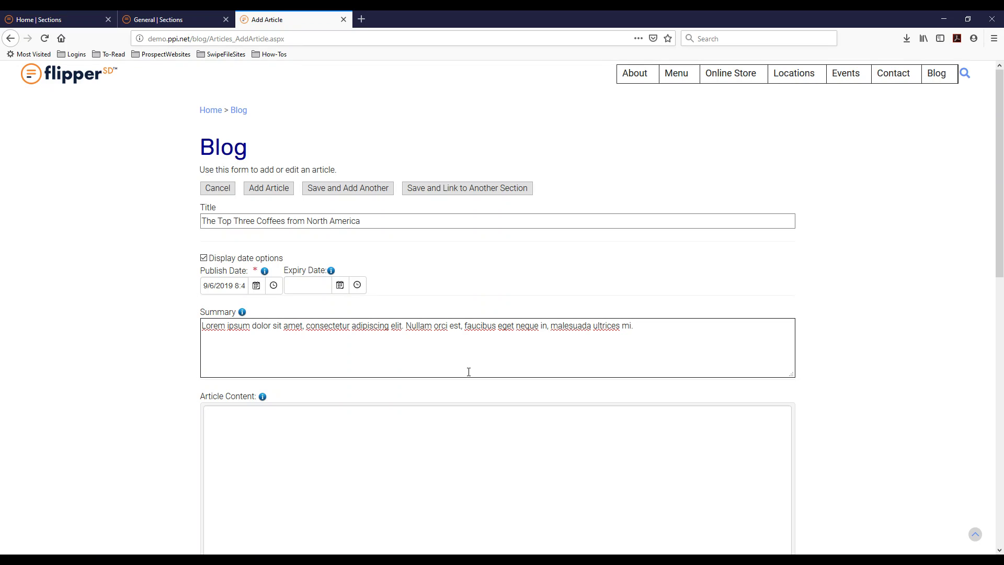
click(613, 413)
scroll(568, 464, down, 2)
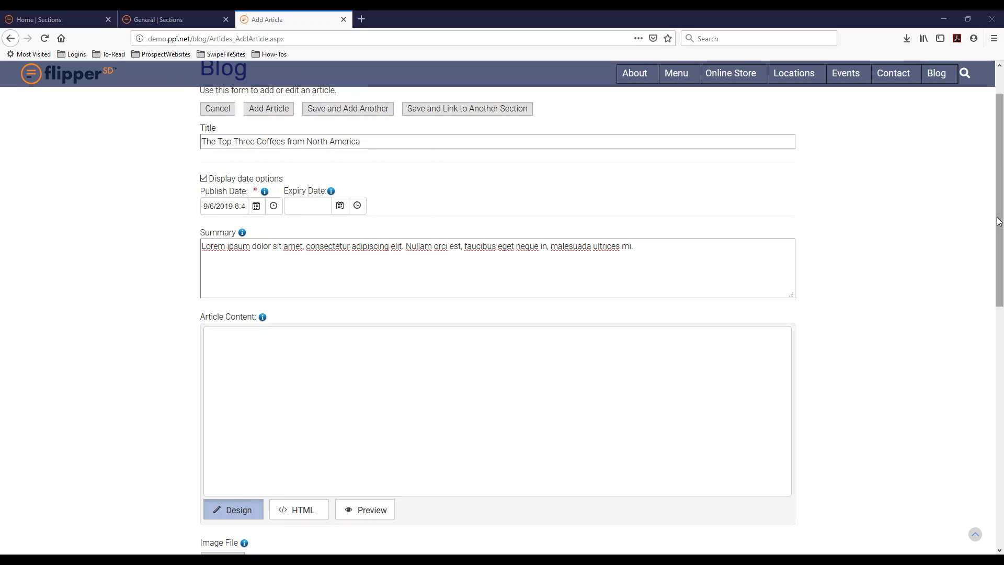
click(291, 359)
key(ctrl+v)
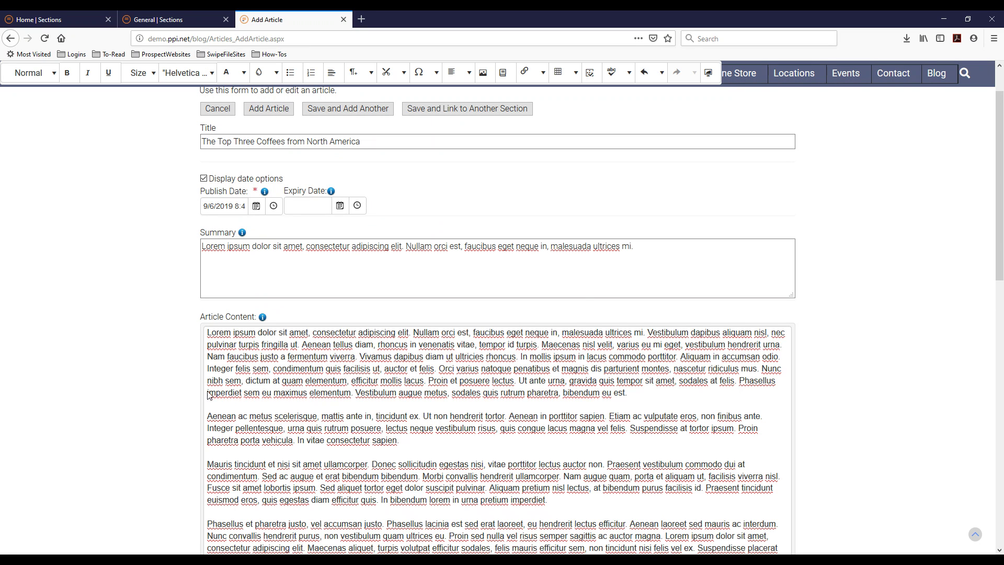
Examine the article form's image file, alt text, author and read more text fields.
scroll(379, 378, down, 6)
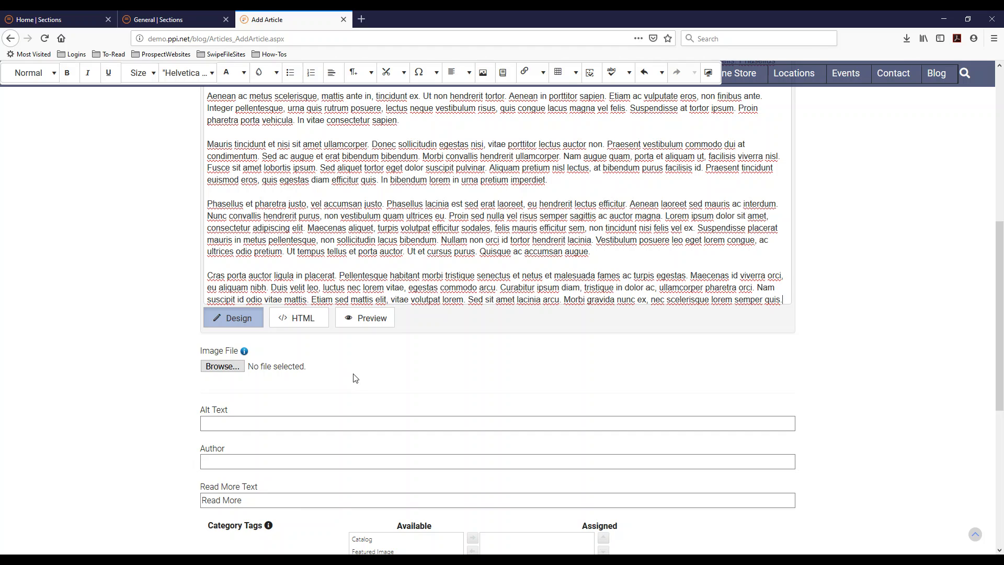
scroll(350, 379, down, 2)
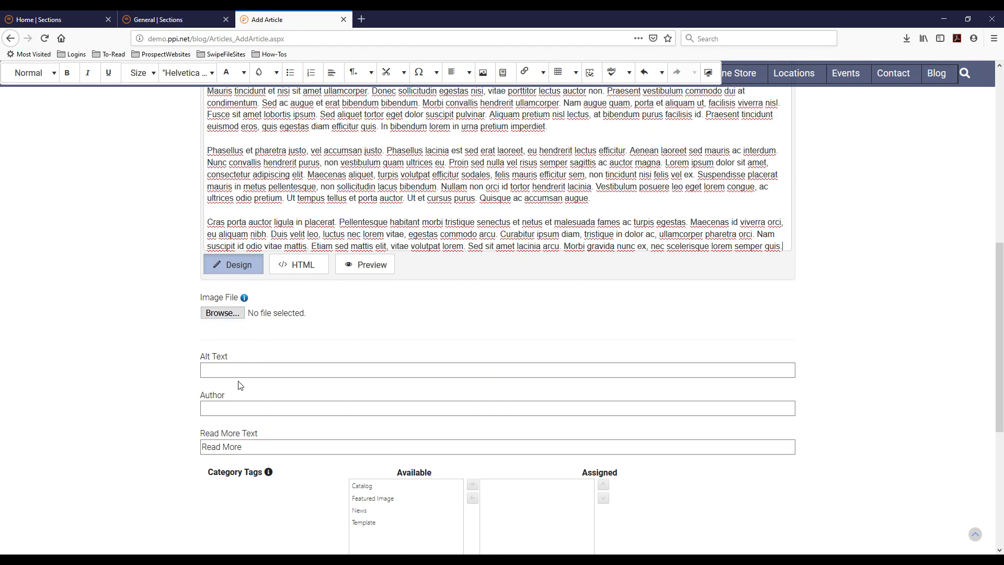
click(235, 368)
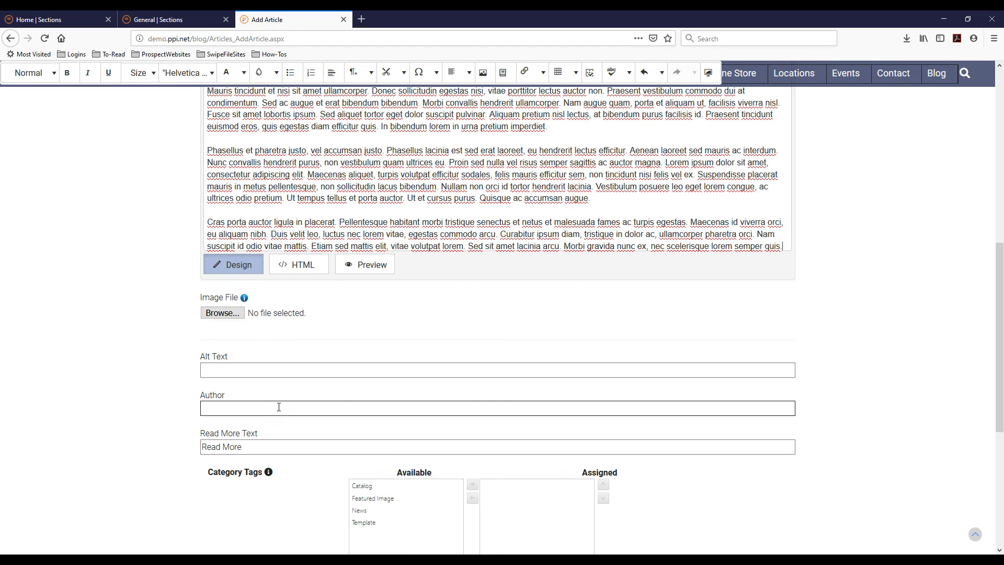
drag(244, 447, 154, 456)
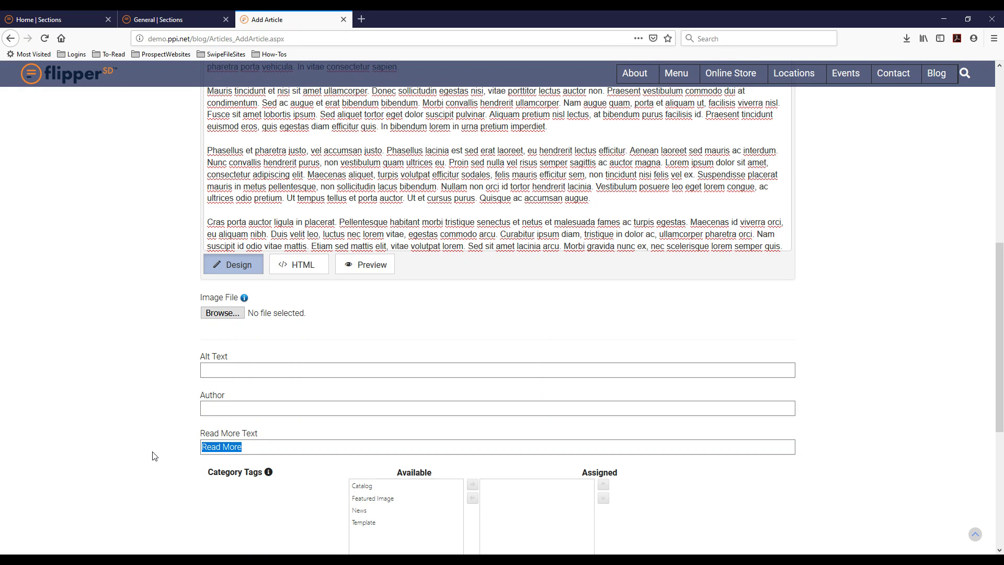
scroll(154, 456, down, 2)
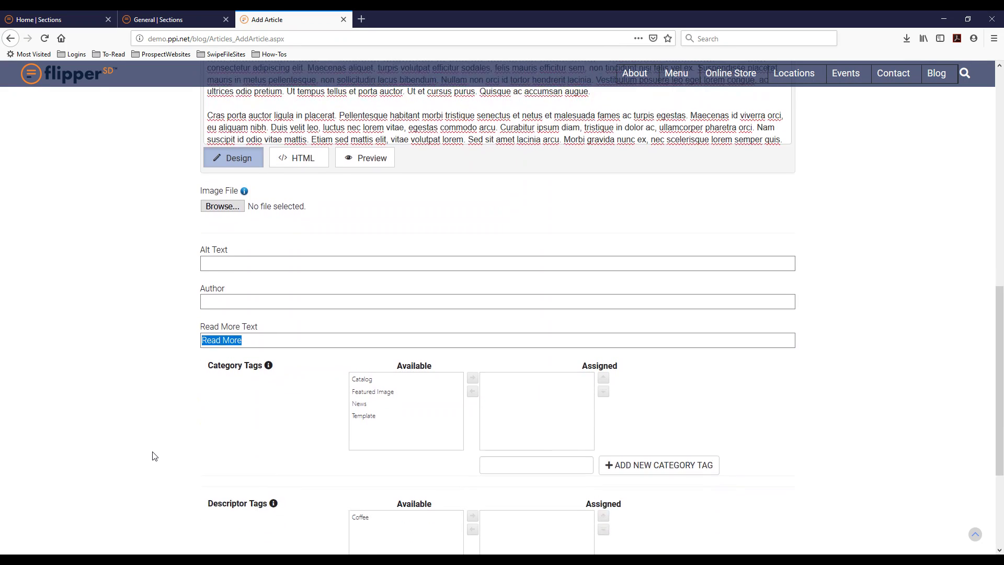
click(262, 419)
Assign the News category tag to the article.
scroll(293, 422, down, 1)
click(368, 350)
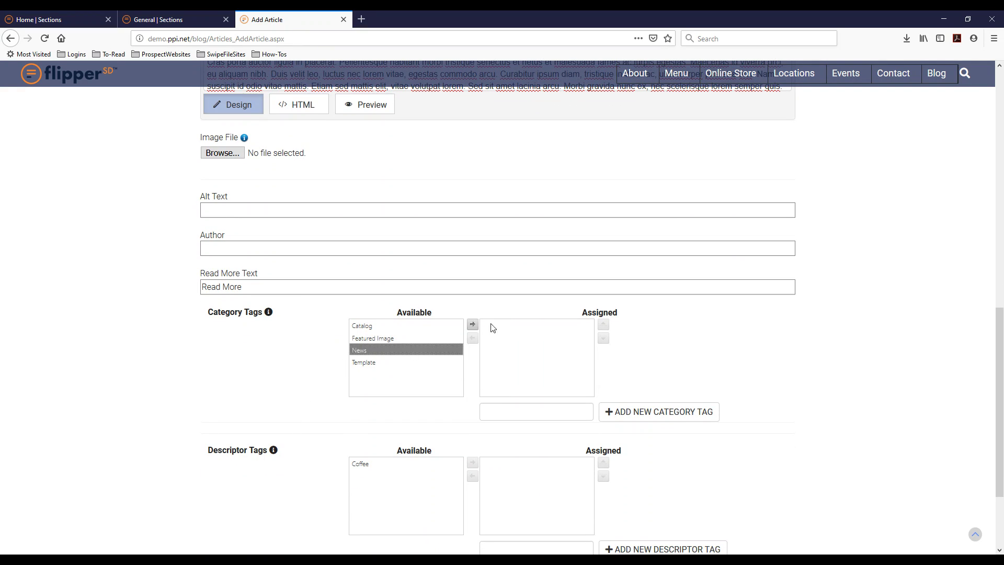
click(472, 324)
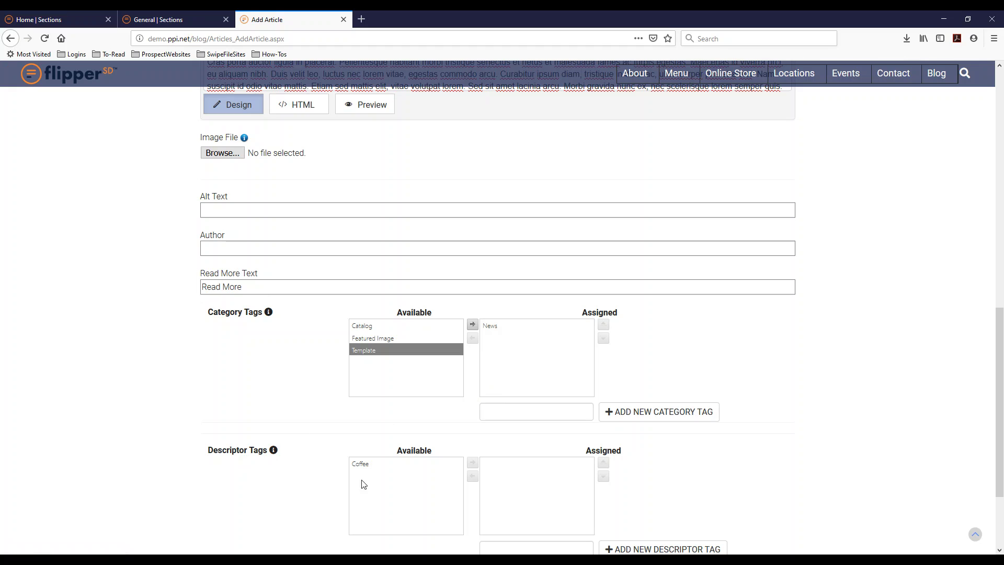
Assign the Coffee descriptor tag and add the finished article to the Blog section.
click(371, 463)
scroll(312, 448, down, 1)
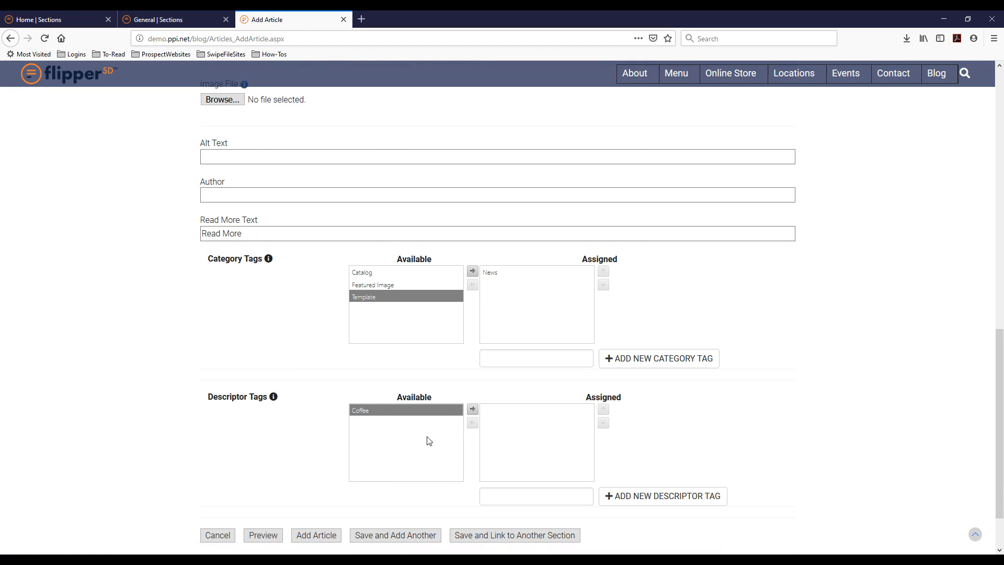
click(473, 410)
scroll(295, 426, down, 1)
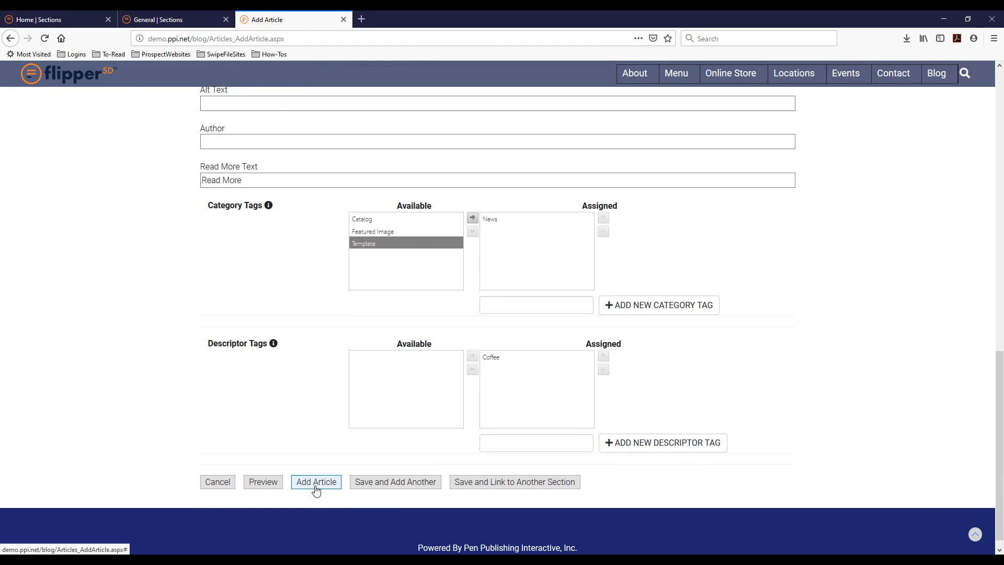
click(316, 484)
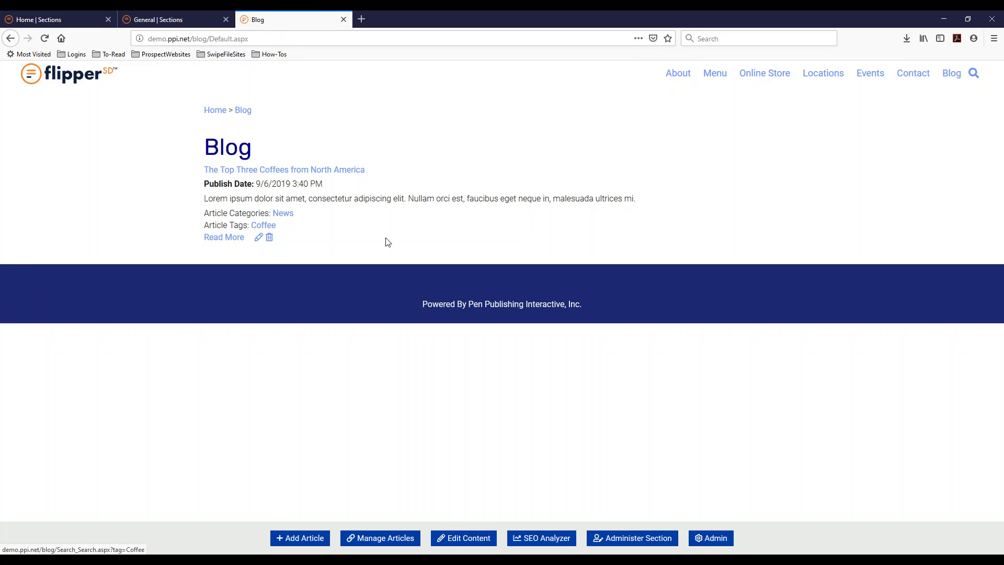
Open "The Top Three Coffees from North America" from the blog list and review the full article page.
click(308, 176)
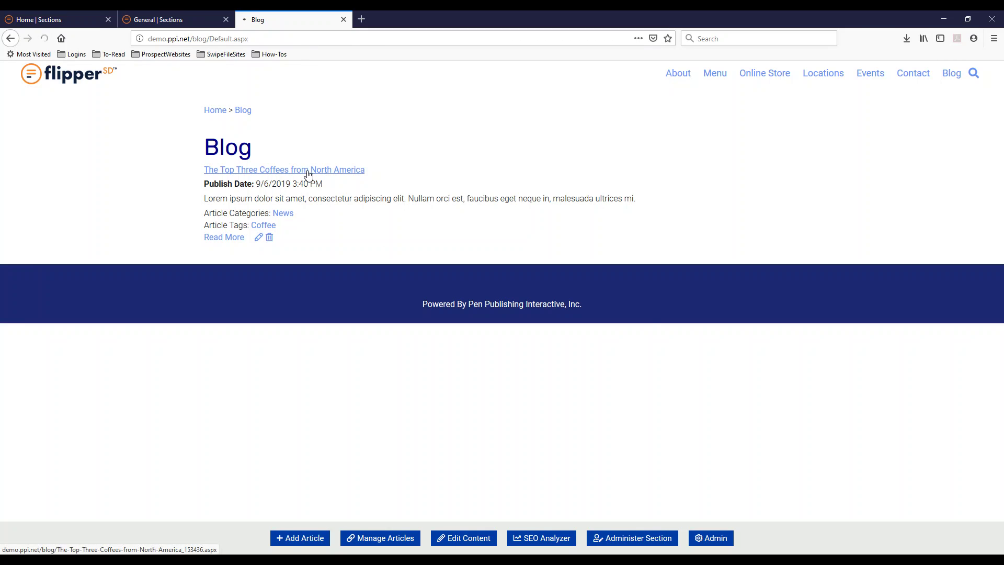
scroll(522, 333, down, 3)
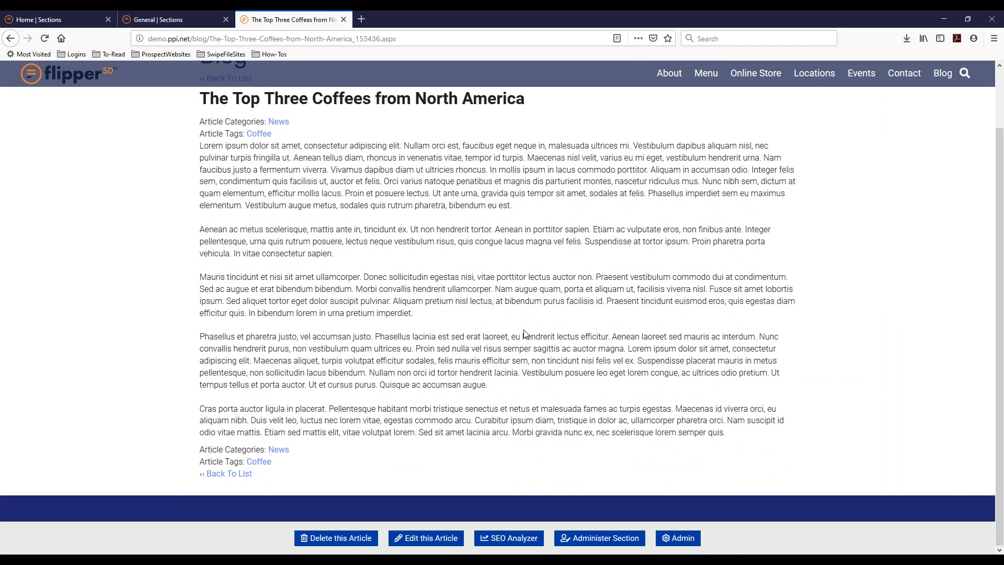
scroll(525, 333, up, 3)
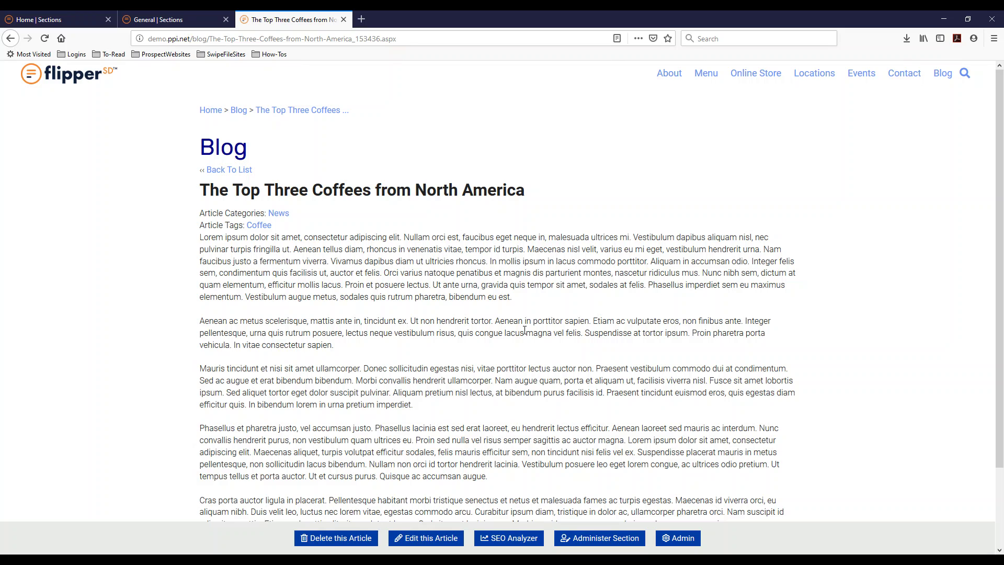
scroll(524, 331, down, 3)
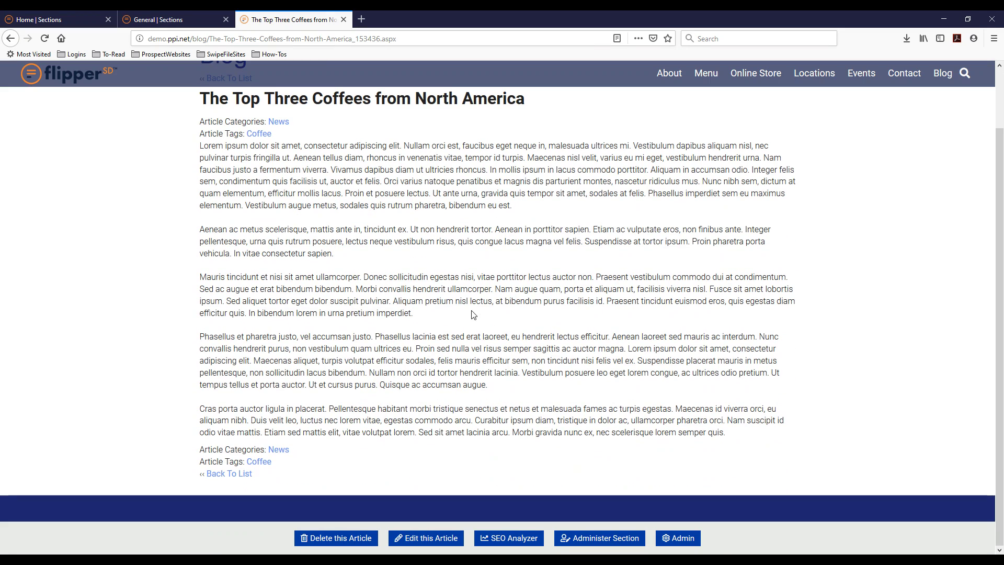
scroll(471, 410, up, 3)
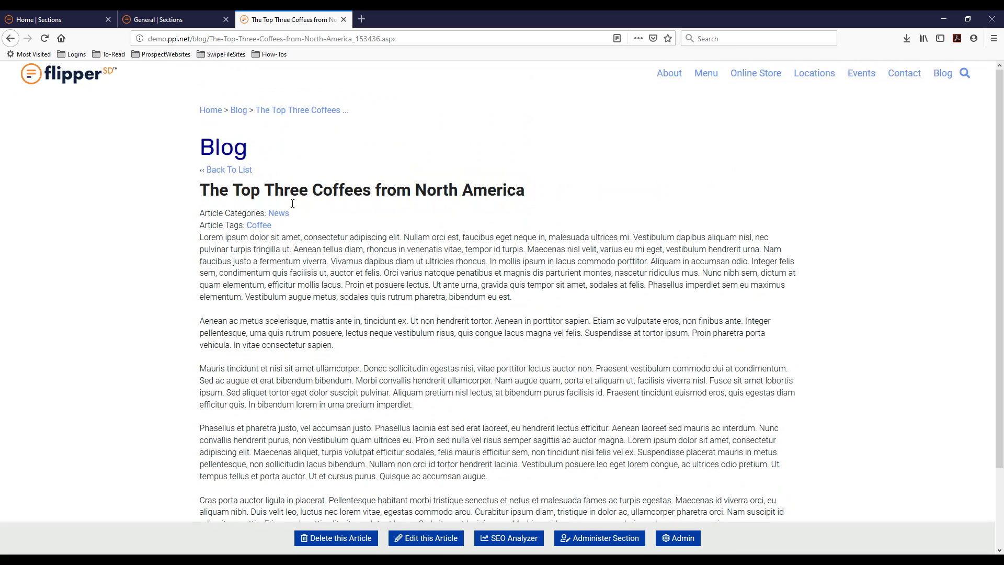
scroll(446, 413, down, 3)
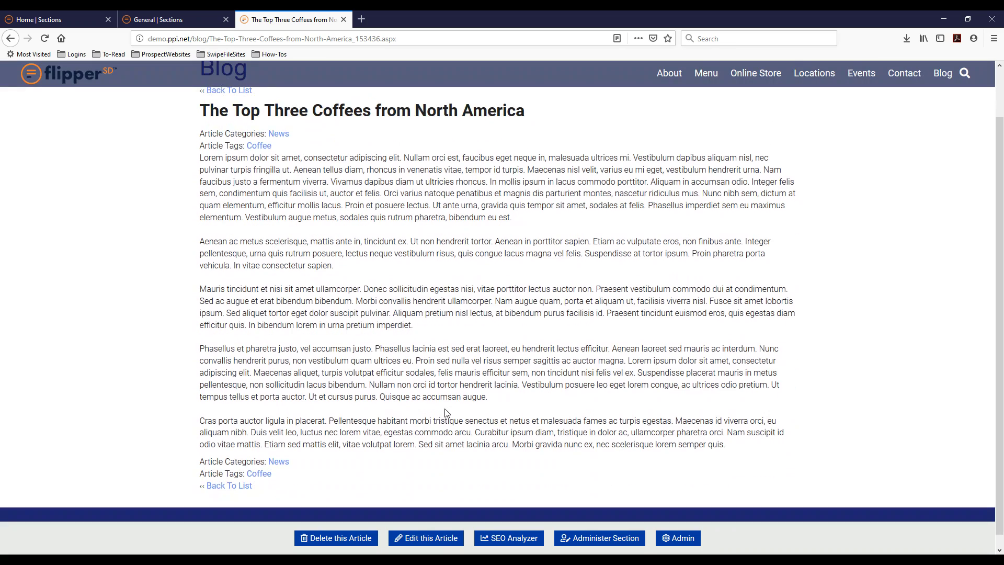
Edit the article and insert the about-us coffee image (500 x 375) at the beginning of its content.
click(438, 544)
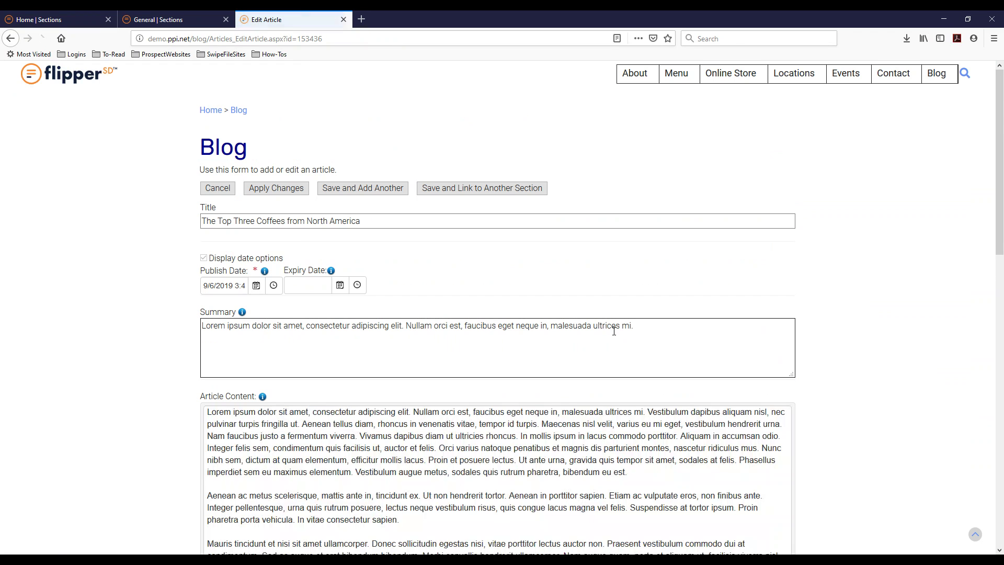
scroll(334, 308, down, 3)
click(334, 309)
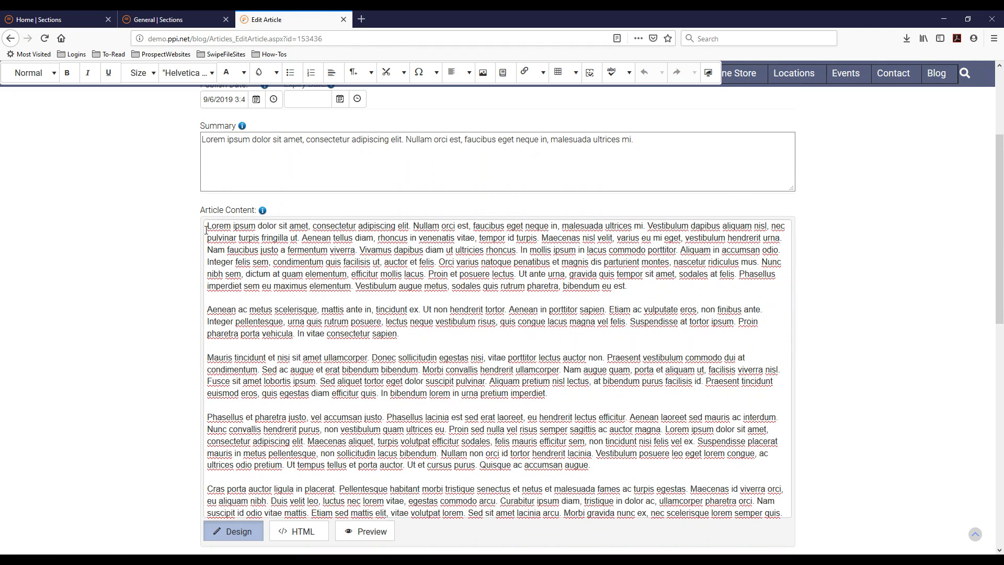
click(482, 73)
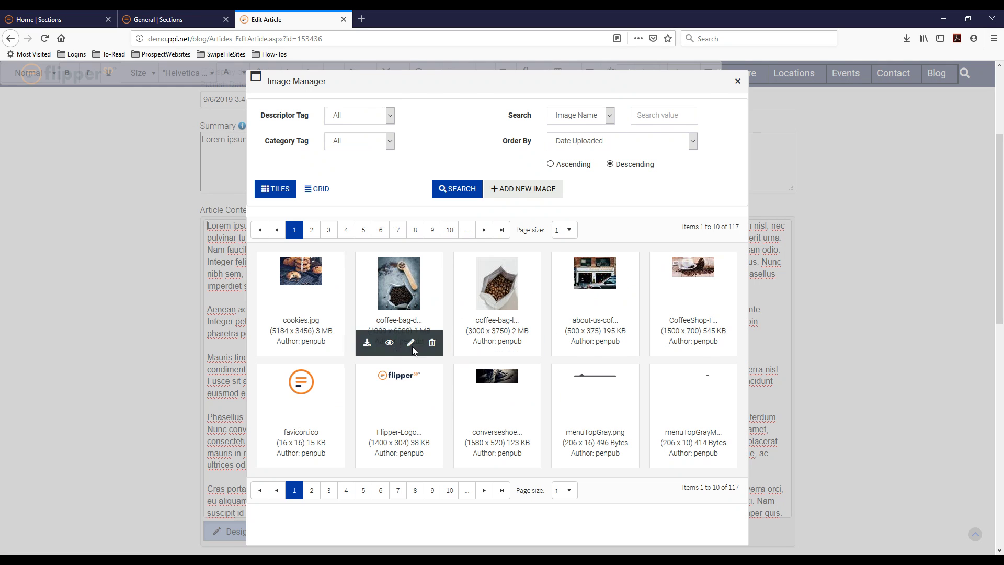
click(564, 343)
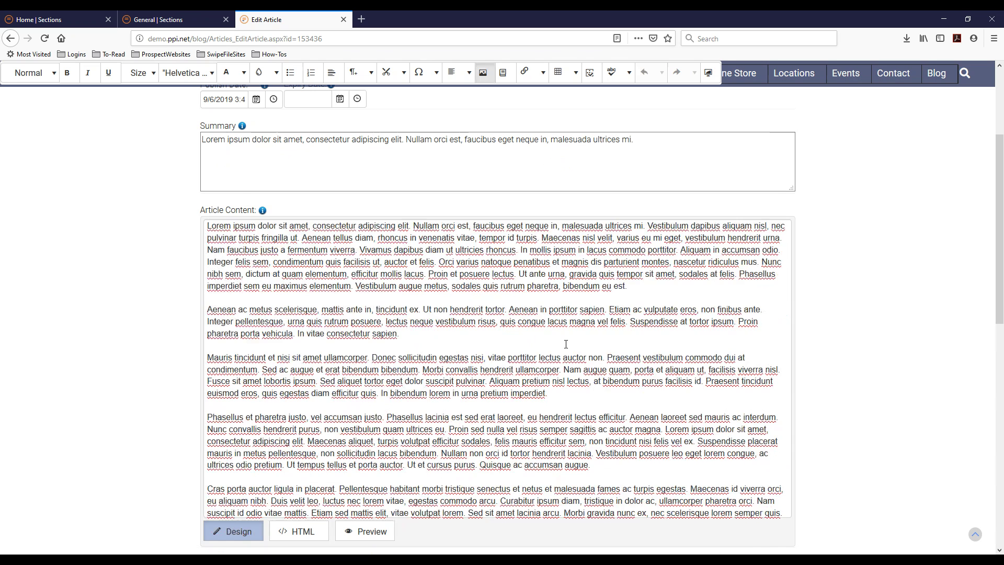
Open the inserted coffee image's properties and set its alignment to the right so the text wraps around it.
click(393, 350)
right_click(393, 350)
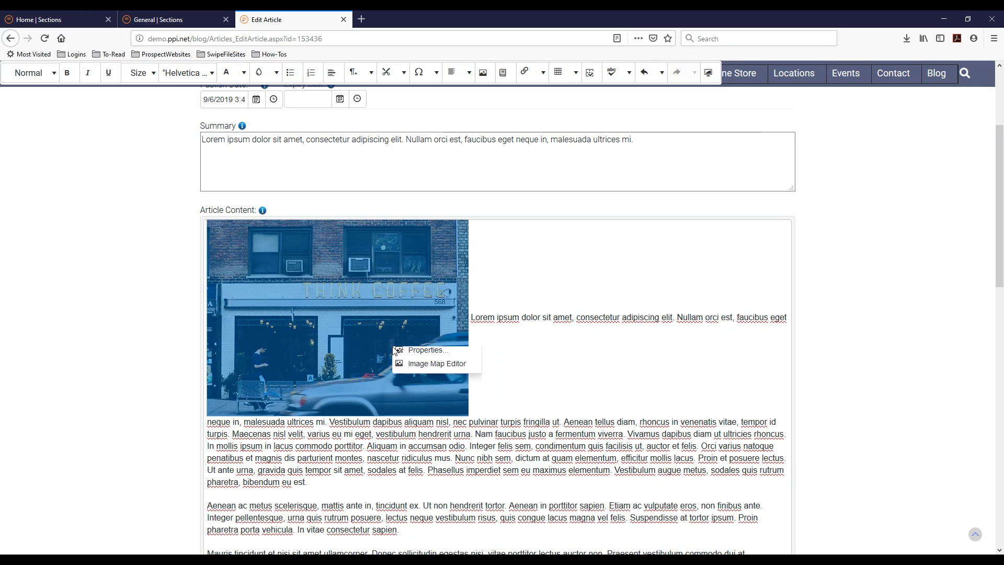
click(429, 356)
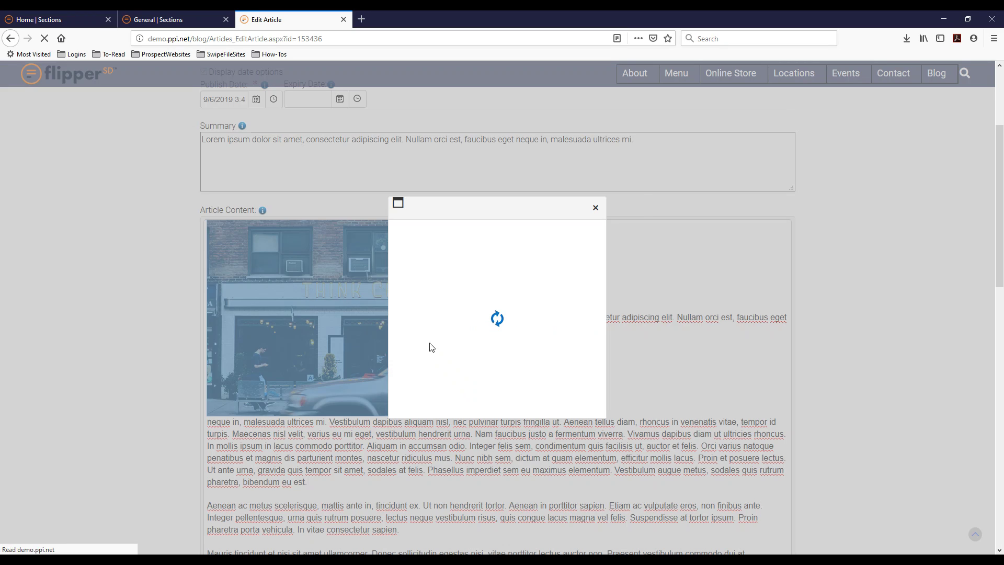
click(473, 238)
click(492, 274)
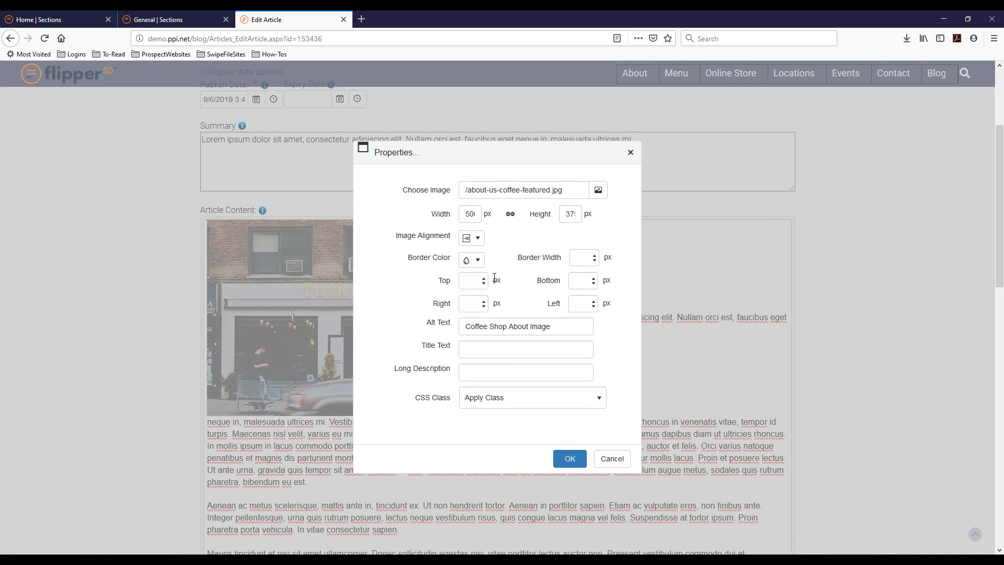
Give the coffee image 10 px margins and apply its properties.
click(472, 282)
text(10)
key(Tab)
text(10)
key(Tab)
text(10)
key(Tab)
click(570, 461)
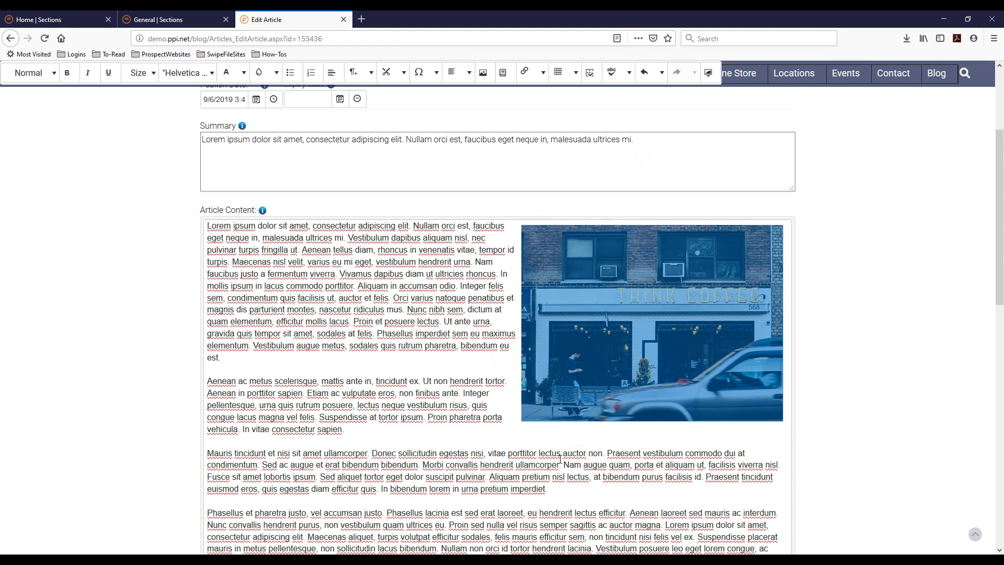
click(560, 452)
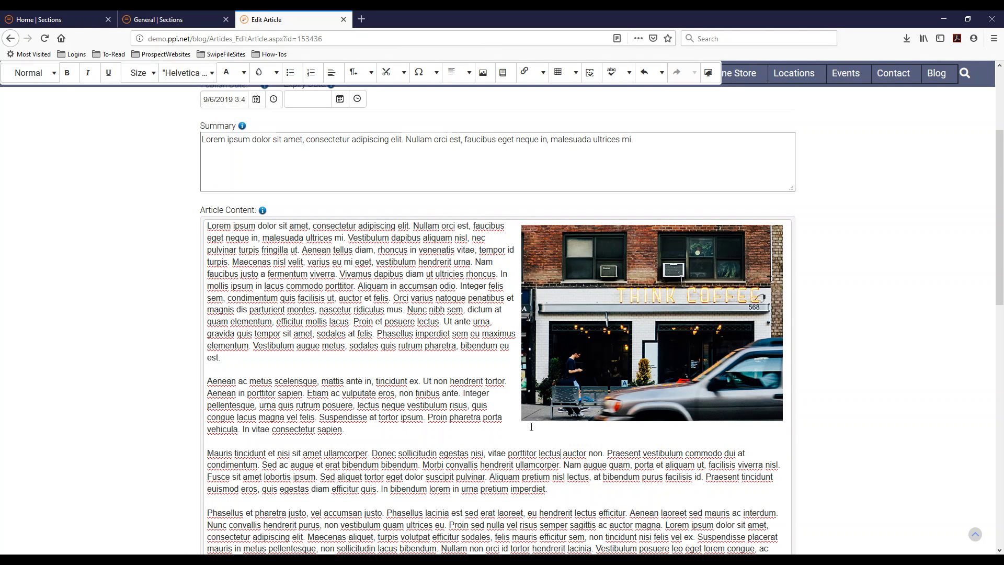
Apply the changes to the article and review the published page with its image.
scroll(350, 396, down, 6)
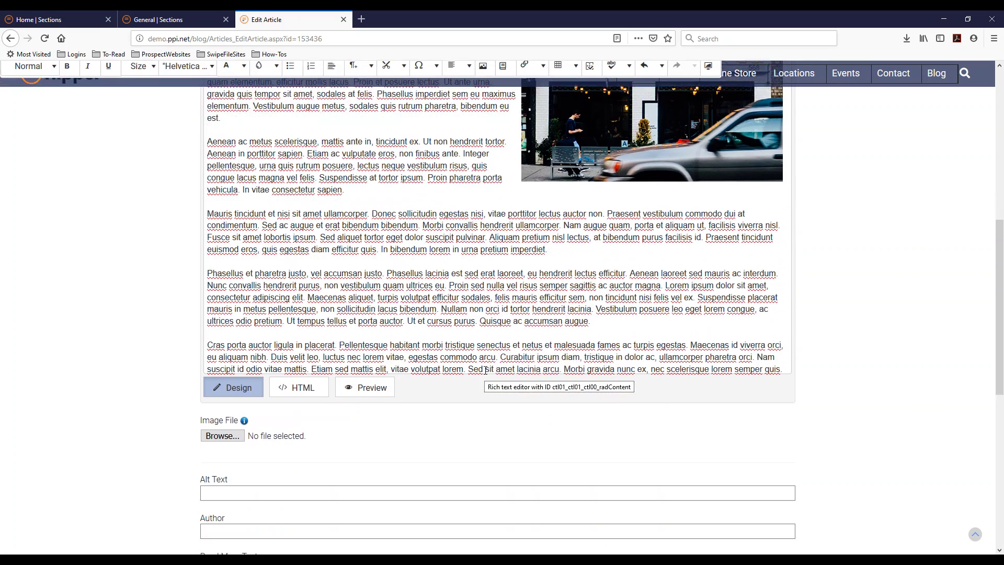
scroll(477, 366, down, 5)
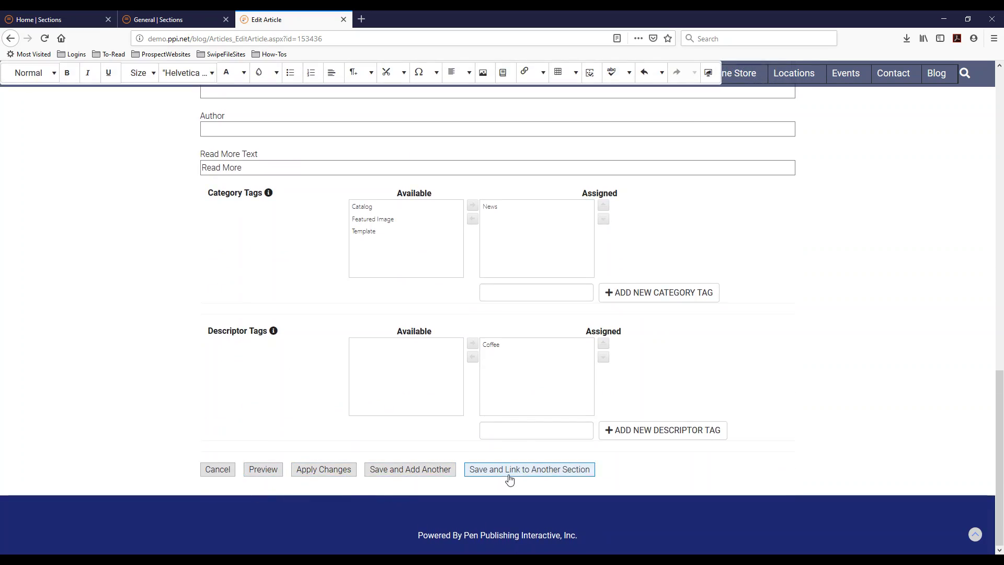
click(339, 469)
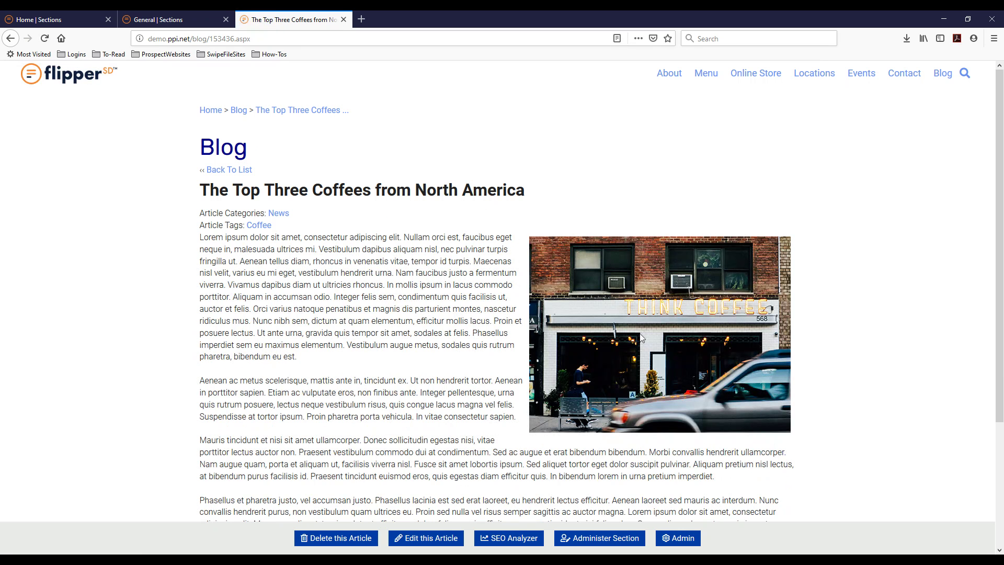
scroll(387, 351, down, 3)
scroll(406, 351, up, 3)
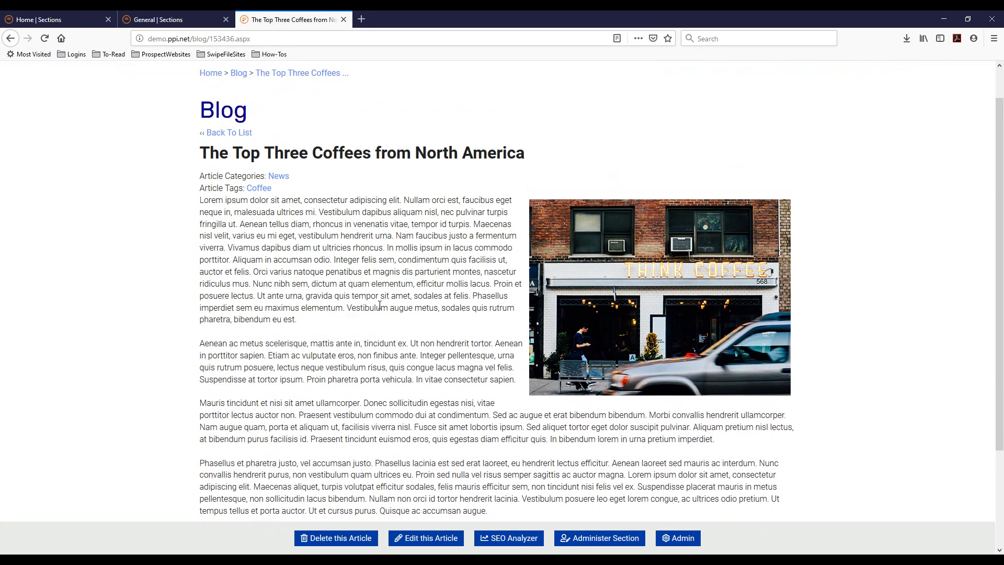
Start a new article in the Blog section titled "The Five Best Coffees from Kansas" and display its date options.
click(948, 77)
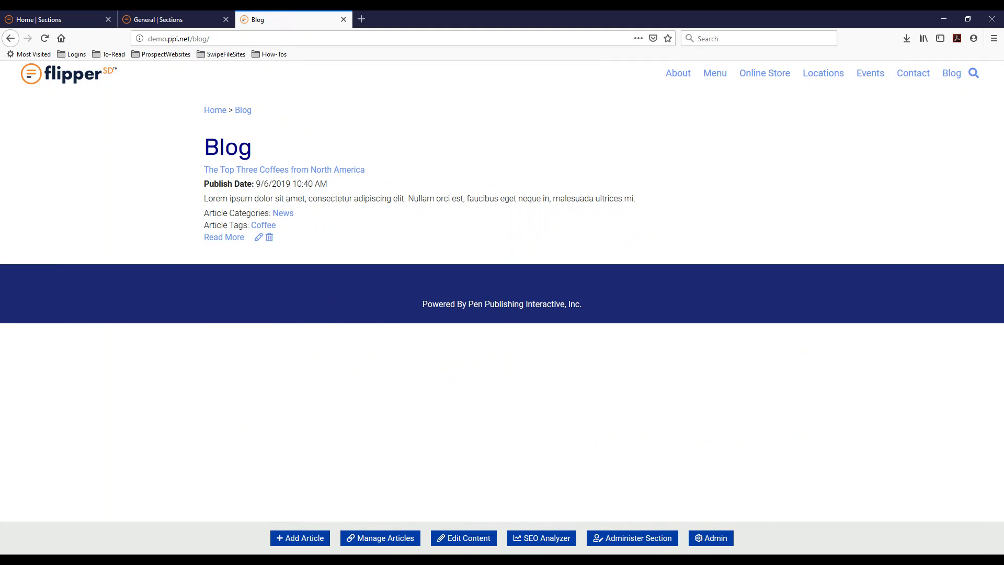
click(307, 538)
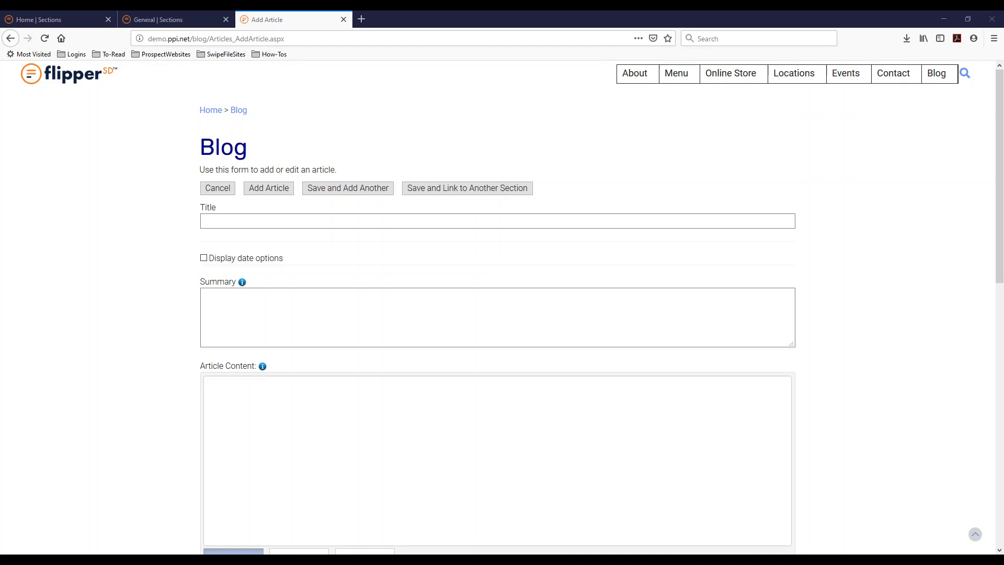
click(390, 220)
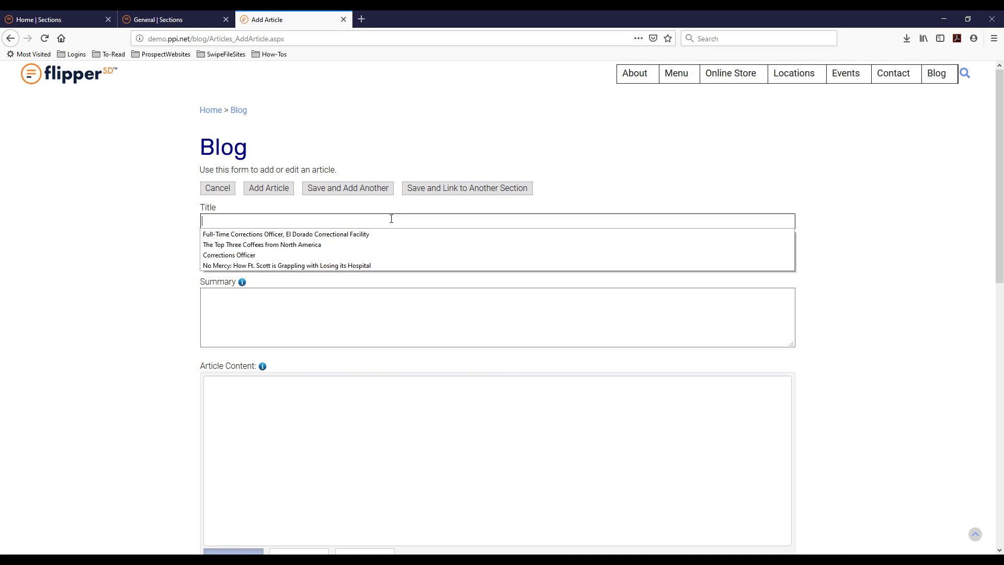
text(The Five Best Coffees from Kansas)
click(210, 289)
click(203, 258)
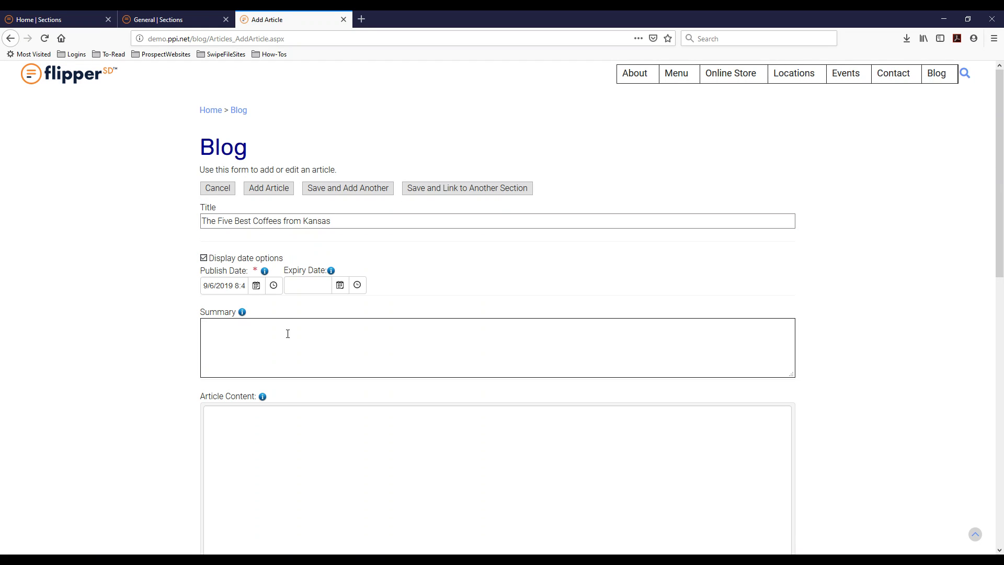
Fill the summary with "Lorem ipsum dolor sit amet, consectetur adipiscing elit. Nullam orci est, faucibus eget neque in, malesuada ultrices mi.".
key(alt+Tab)
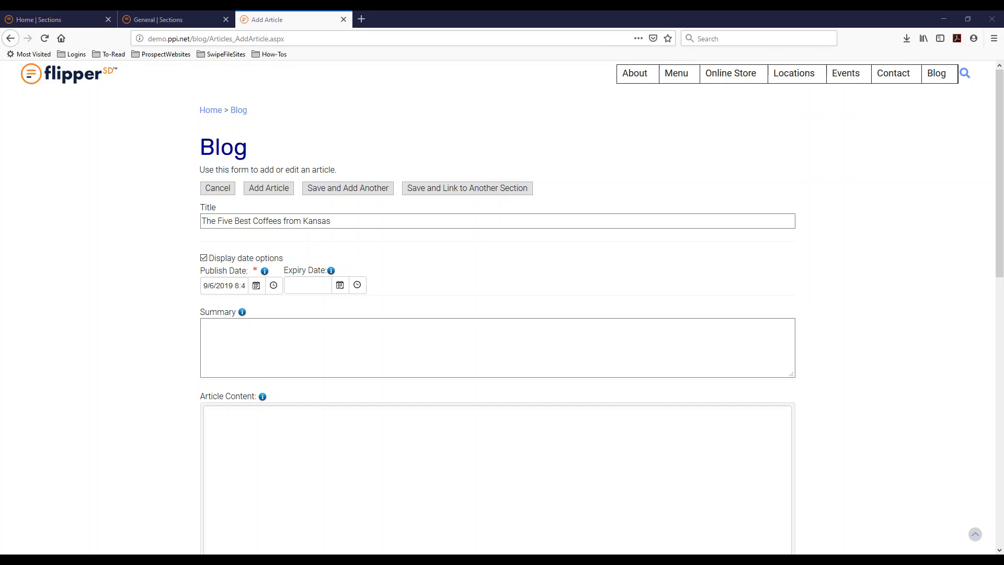
click(506, 352)
text(Lorem ipsum dolor sit amet, consectetur adipiscing elit. Nullam orci est, faucibus eget neque in, malesuada ultrices mi.)
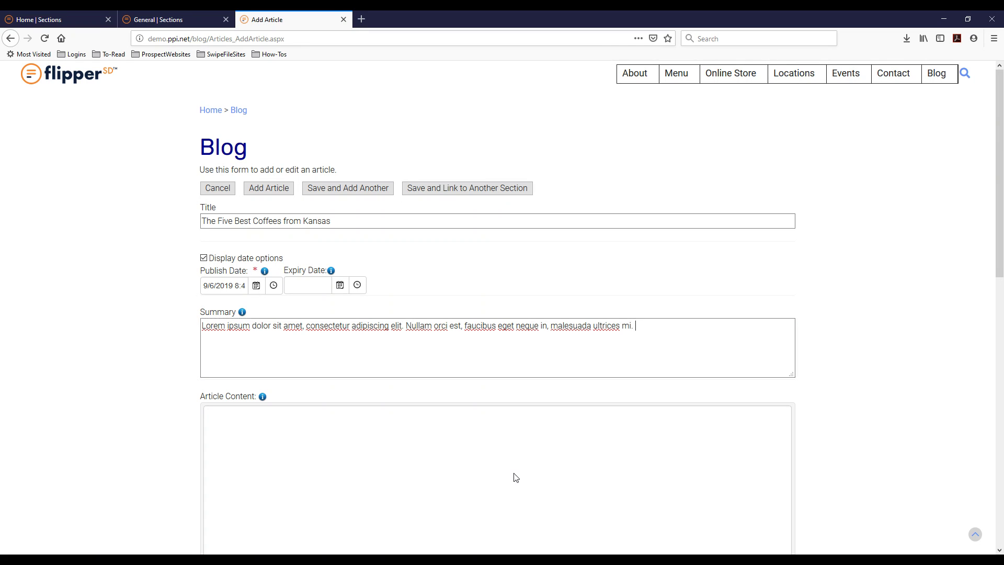
Paste the multi-paragraph lorem ipsum text into the new article's content.
key(alt+Tab)
key(alt+Tab)
click(330, 439)
scroll(329, 441, down, 3)
key(ctrl+v)
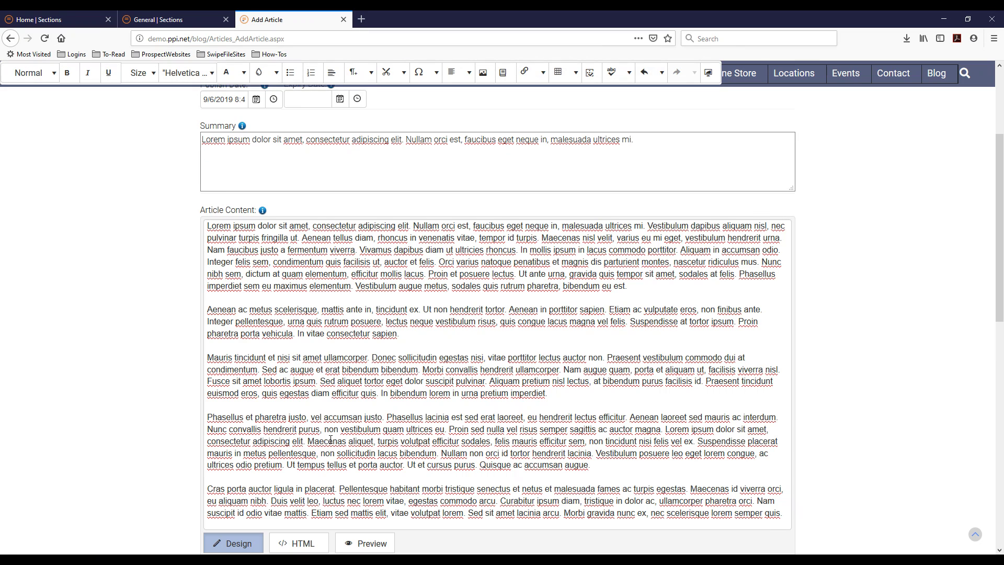
Assign the News category tag to the Kansas coffees article.
scroll(588, 403, down, 4)
scroll(368, 406, down, 3)
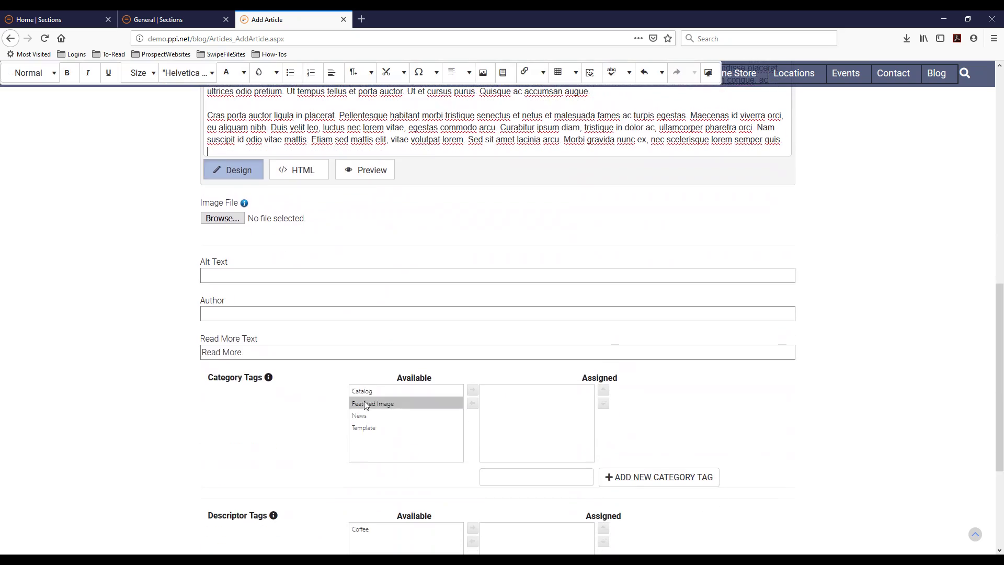
click(360, 416)
click(472, 390)
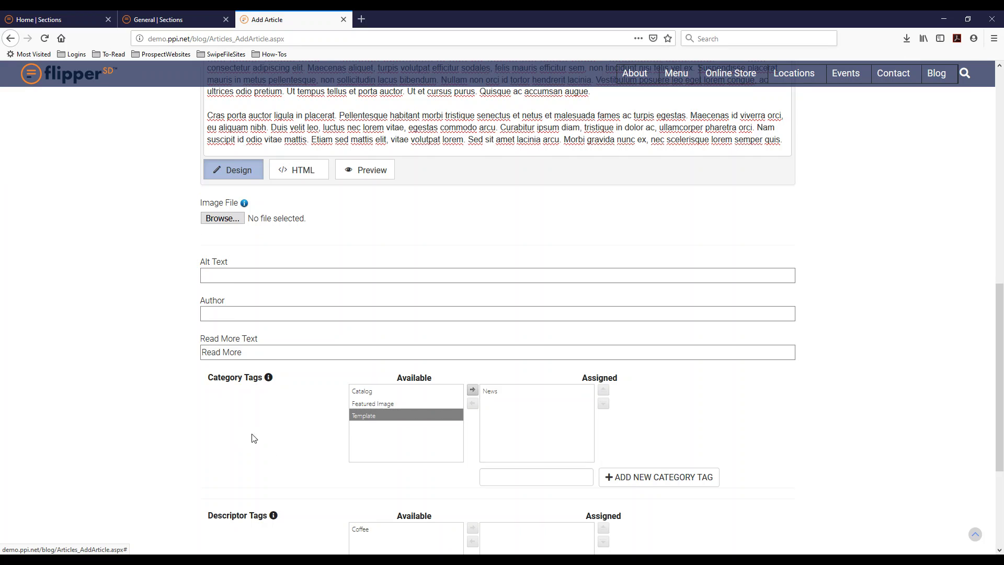
Assign the Coffee descriptor tag to the Kansas coffees article and add the article to the Blog.
scroll(252, 438, down, 3)
click(397, 369)
click(472, 367)
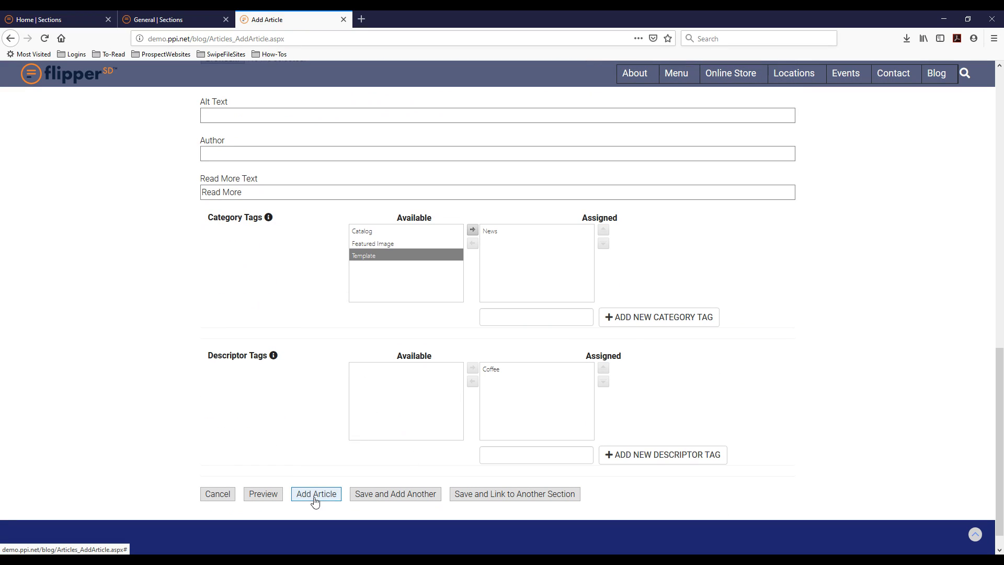
click(315, 494)
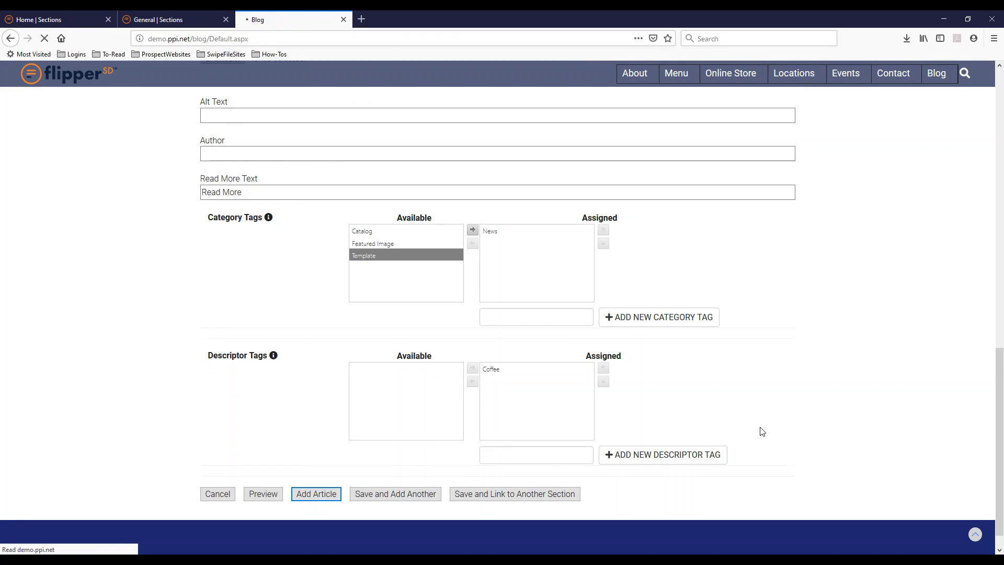